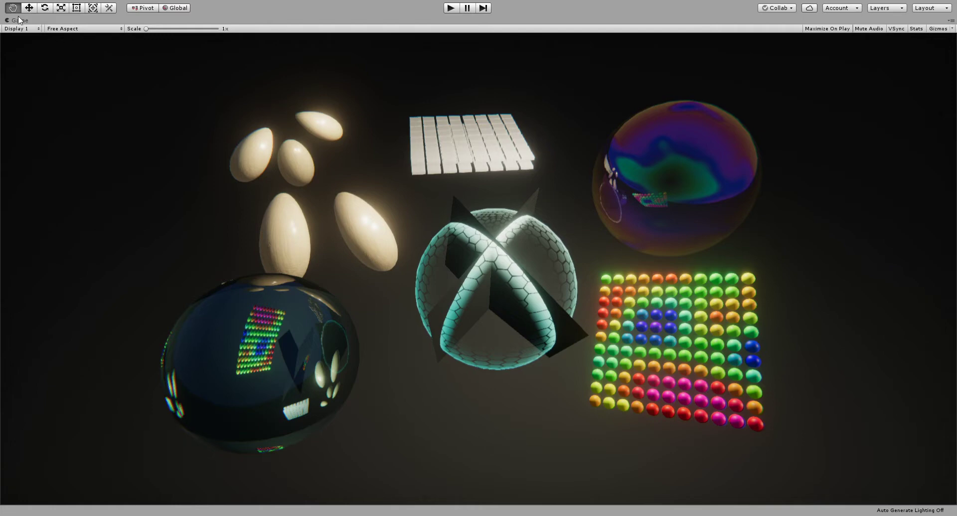
Restore the full editor layout and open the Bastion Moving Tiles scene from Shader Graph Materials Pack Vol 2
key("shift+space")
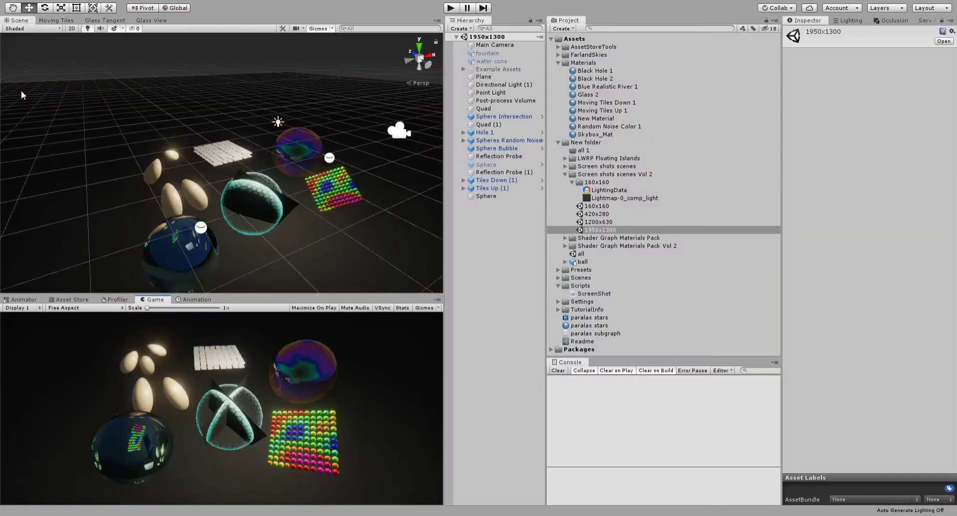
left_click(565, 174)
left_click(562, 192)
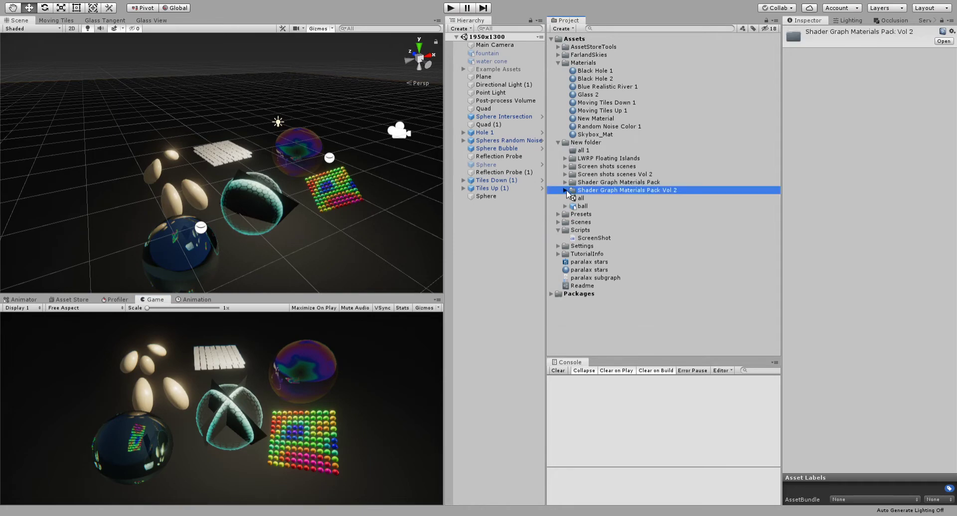
left_click(565, 191)
left_click(572, 198)
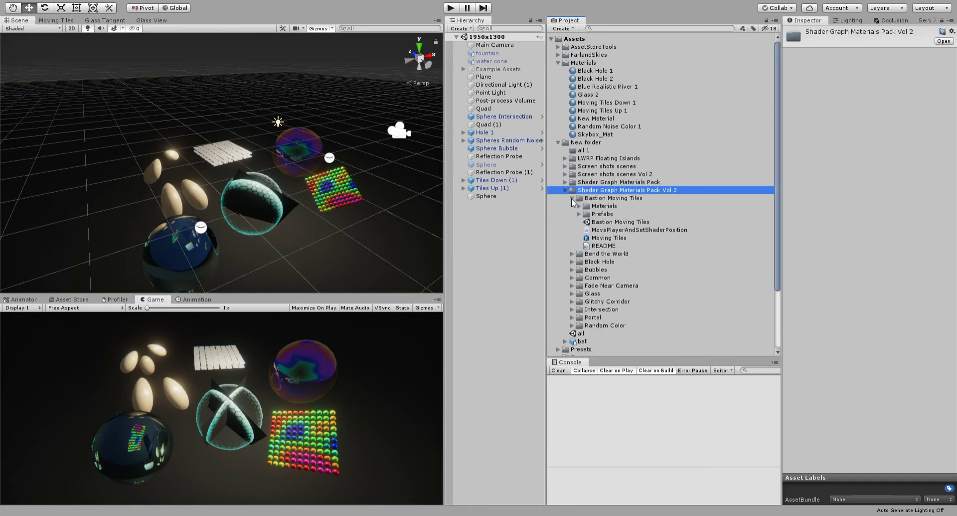
double_click(600, 223)
Run the Bastion Moving Tiles scene in play mode and examine how the tiles react to the player
right_click_drag(299, 135, 623, 39)
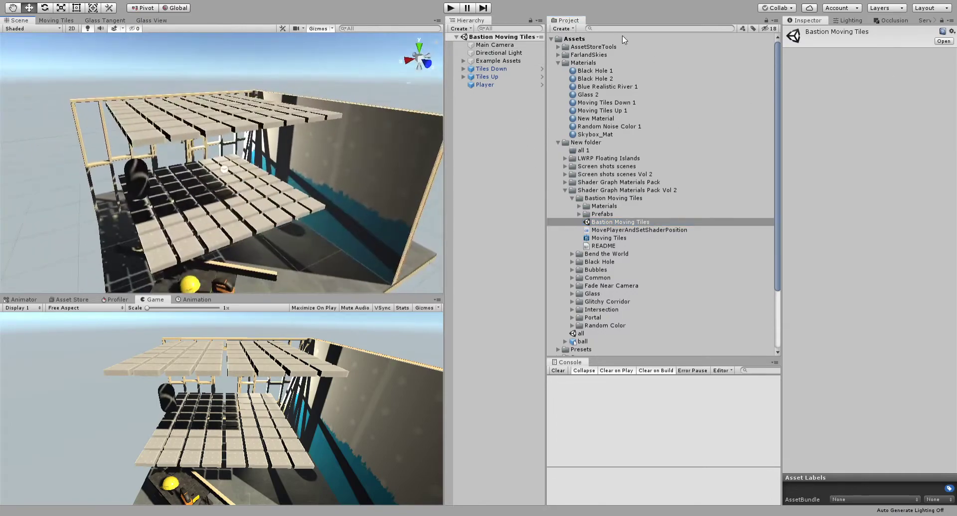
left_click(451, 9)
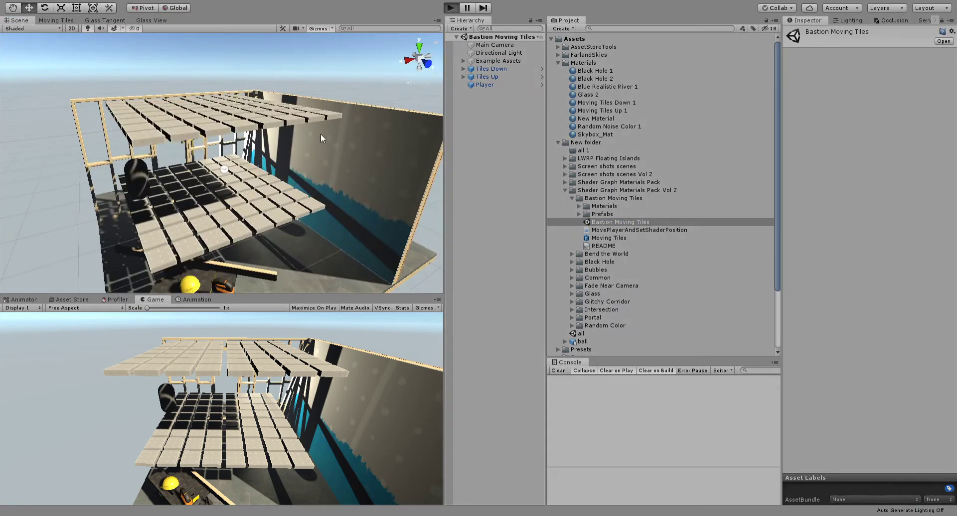
right_click_drag(324, 160, 289, 166)
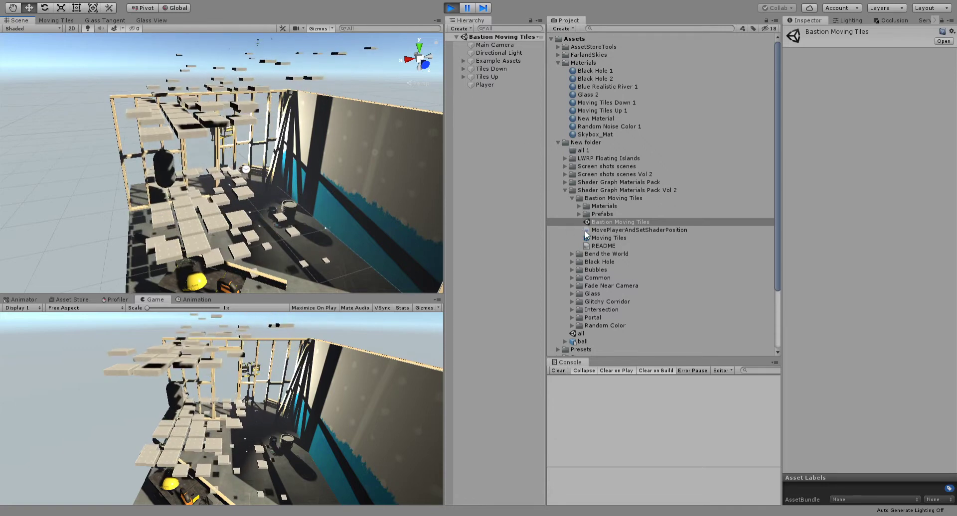
Set the Distance of the Moving Tiles Down material to -1.51 and stop play mode
left_click(578, 214)
left_click(577, 213)
left_click(578, 206)
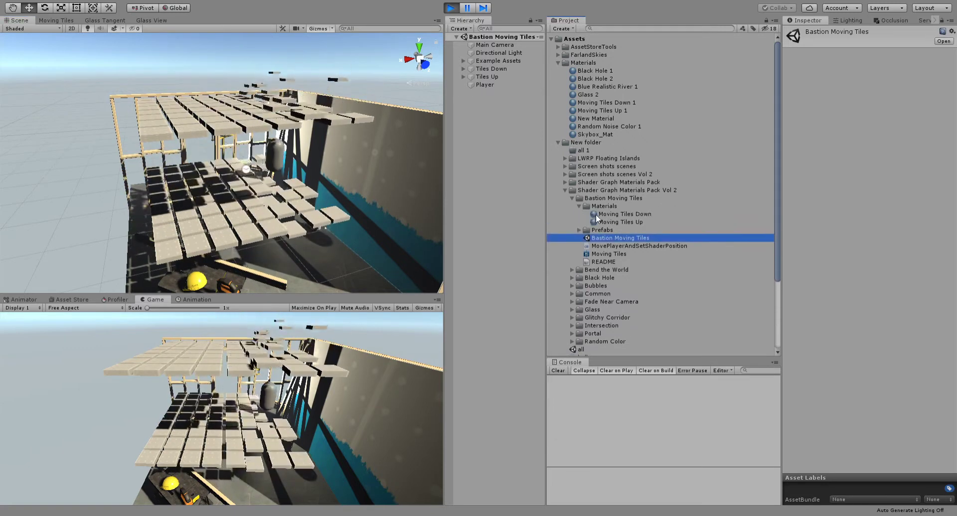
left_click(598, 214)
mouse_move(832, 63)
left_mouse_down()
mouse_move(865, 61)
mouse_move(821, 64)
mouse_move(835, 63)
left_mouse_up()
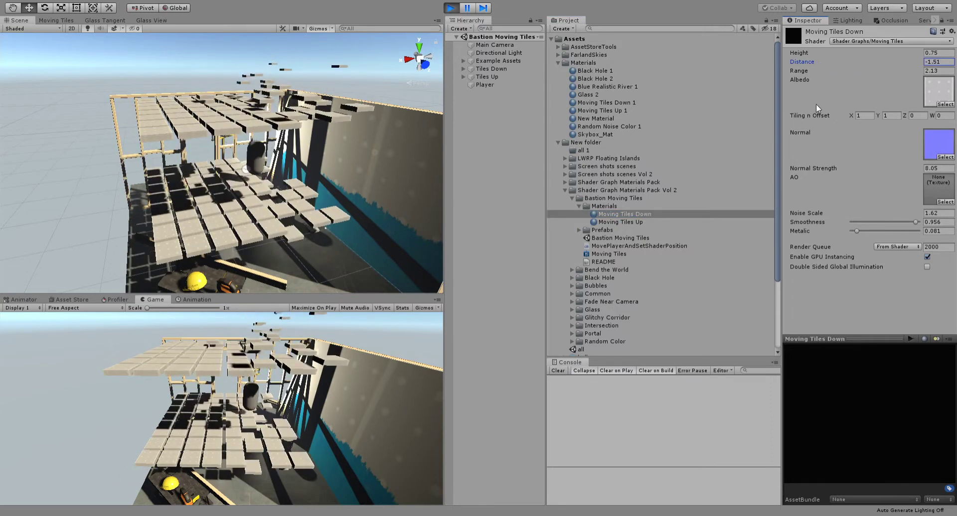
key("ctrl+p")
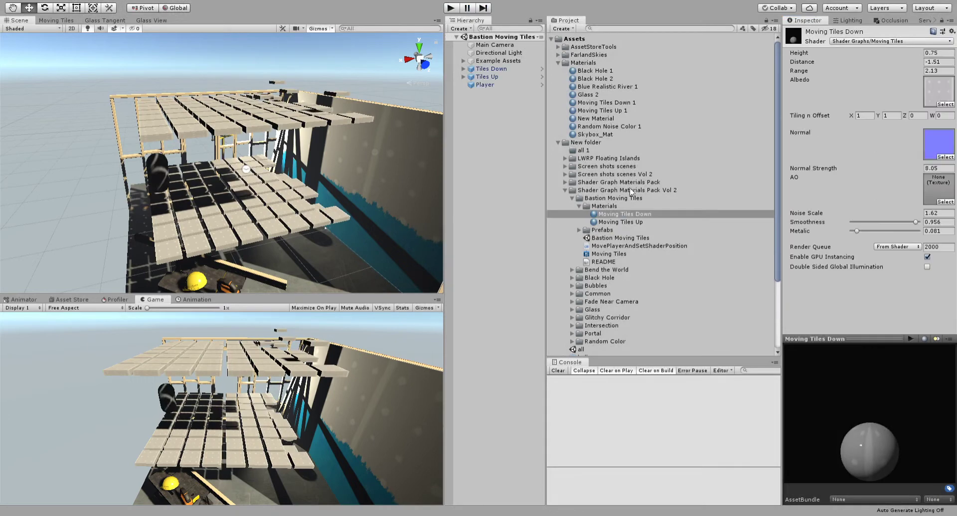
Open the Bend the World scene and view its bent geometry
left_click(572, 198)
left_click(571, 206)
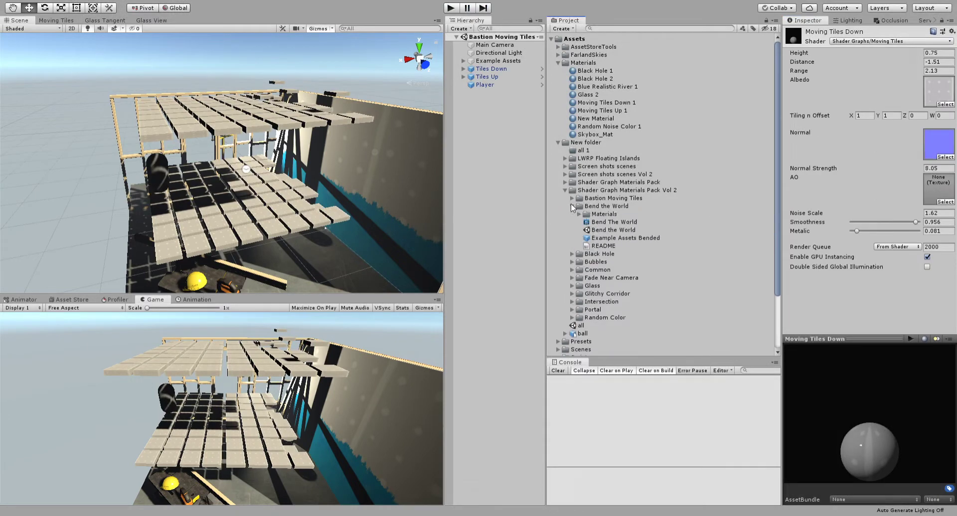
double_click(618, 230)
right_click_drag(395, 180, 203, 115)
Set the Height of all the Bend the World materials, from ConstructionLight_Mat to Stud_Mat, to 0.1
left_click(579, 214)
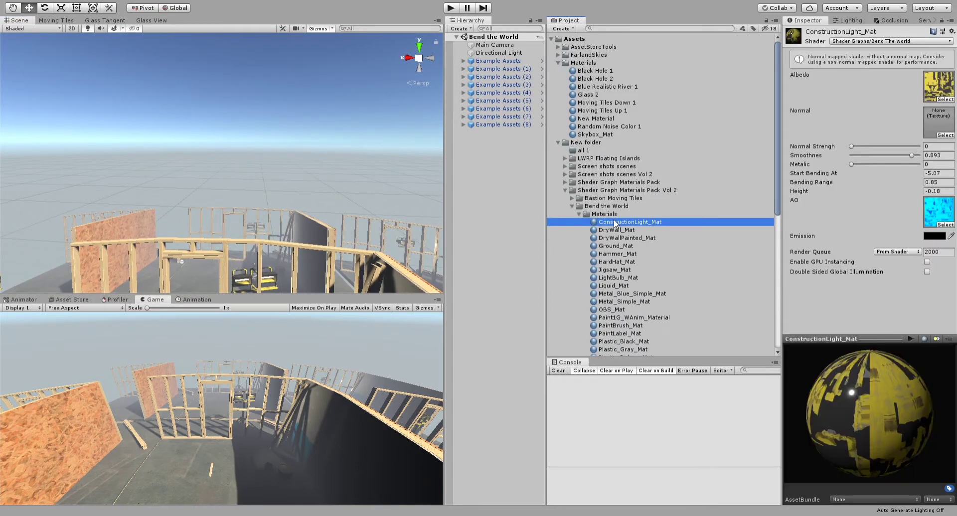
scroll(619, 255, "down", 3)
left_click(616, 314, "shift")
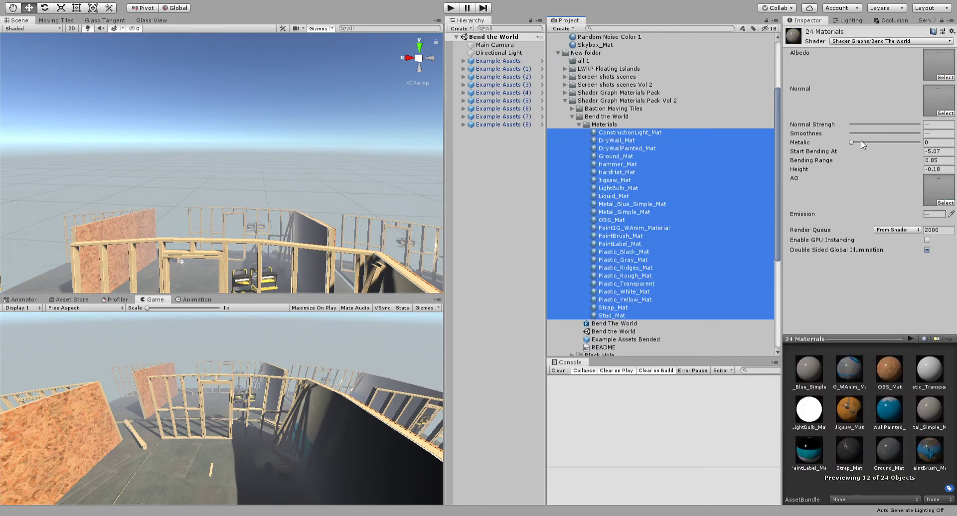
left_click_drag(905, 174, 911, 172)
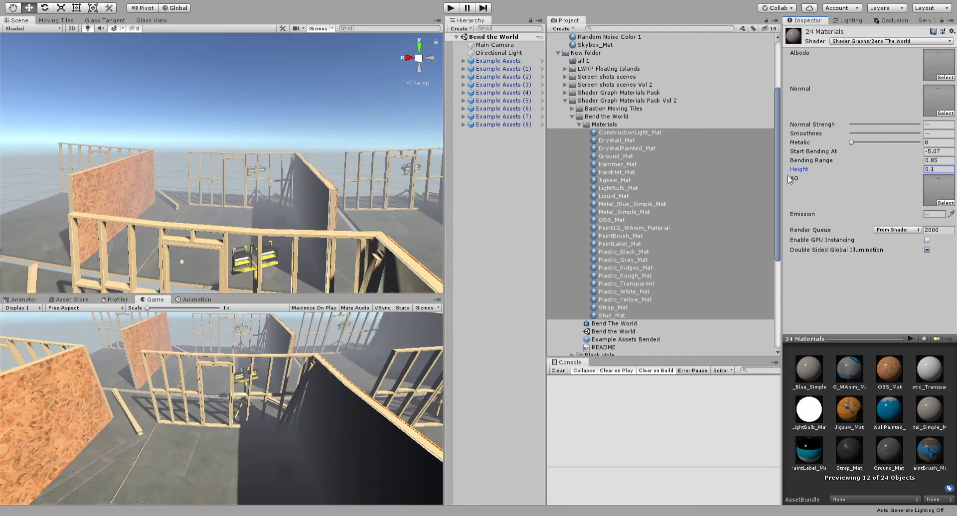
Undo the Height change and the multiple selection of the Bend the World materials
key("ctrl+z")
left_click(572, 117)
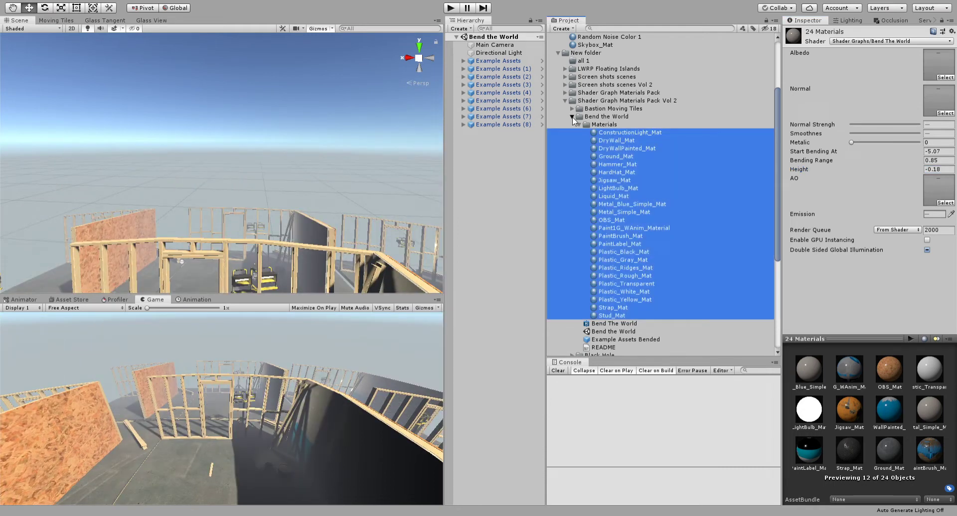
key("ctrl+z")
key("ctrl+z")
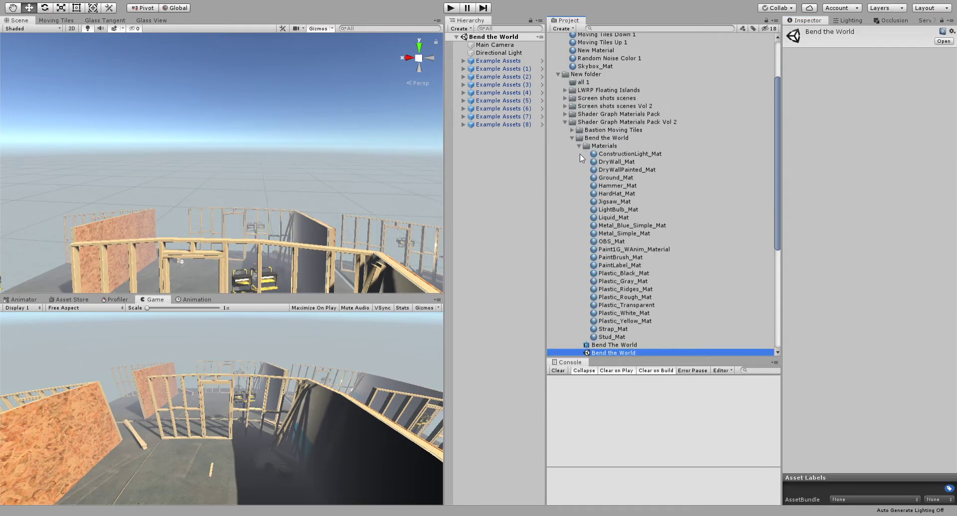
Collapse the Bend the World folder, open the Black Hole scene and view the distorted spheres from around the room
left_click(571, 138)
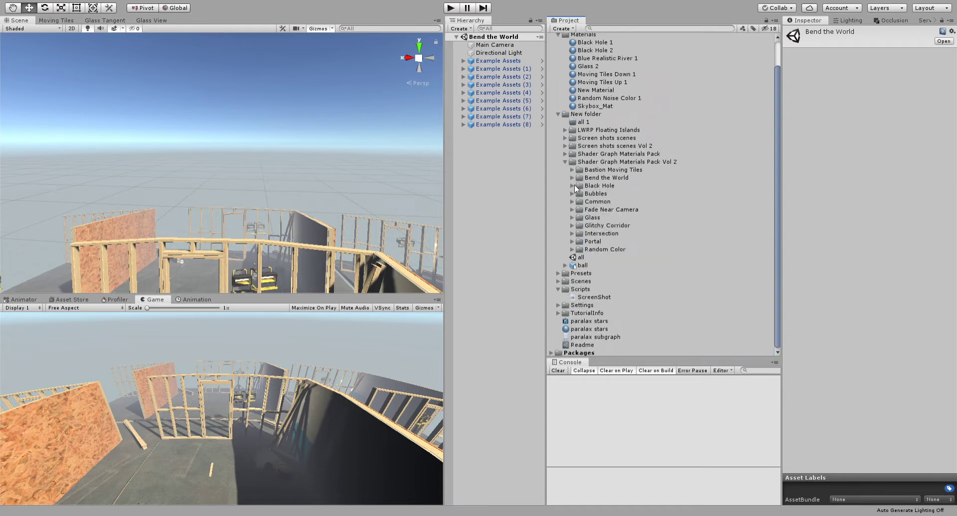
left_click(580, 185)
left_click(572, 186)
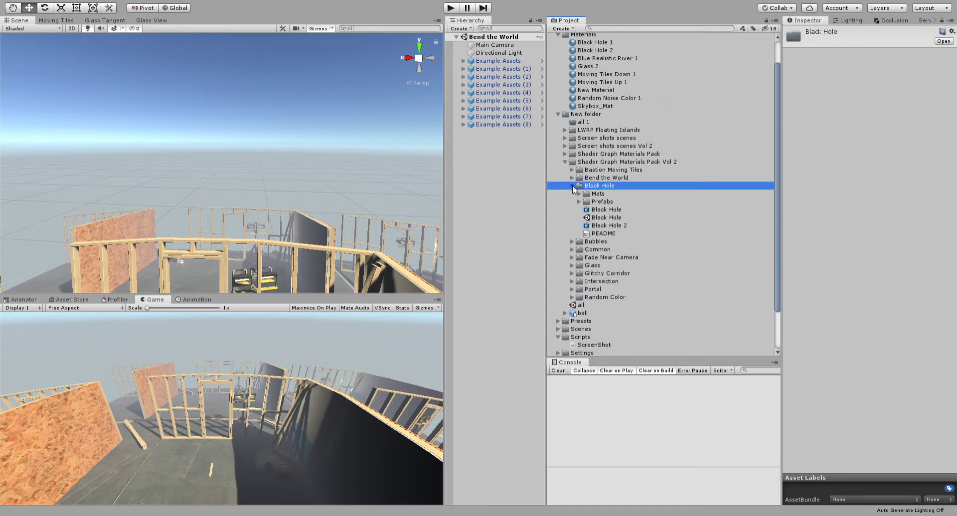
double_click(604, 217)
right_click_drag(379, 178, 519, 147)
key("w")
key("a")
key("s")
key("d")
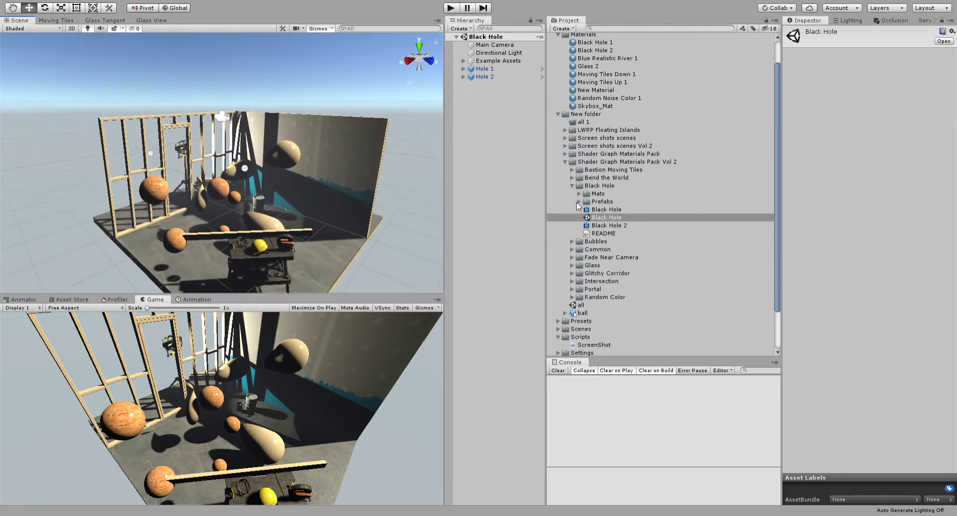
Adjust the Distance of the Black Hole material and set the Distance of the Black Hole 2 material to -0.46
left_click(578, 193)
left_click(605, 202)
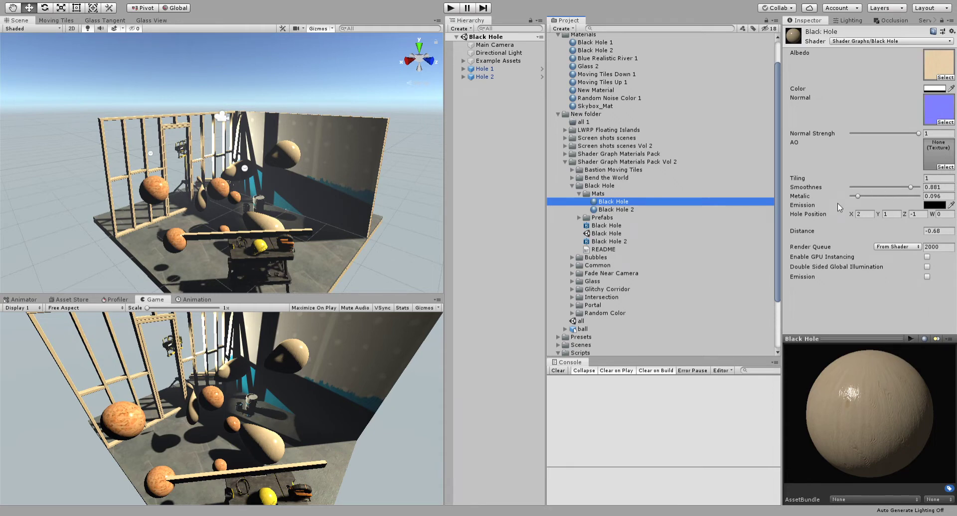
mouse_move(891, 234)
left_mouse_down()
mouse_move(903, 232)
mouse_move(880, 230)
mouse_move(894, 230)
left_mouse_up()
left_click(643, 210)
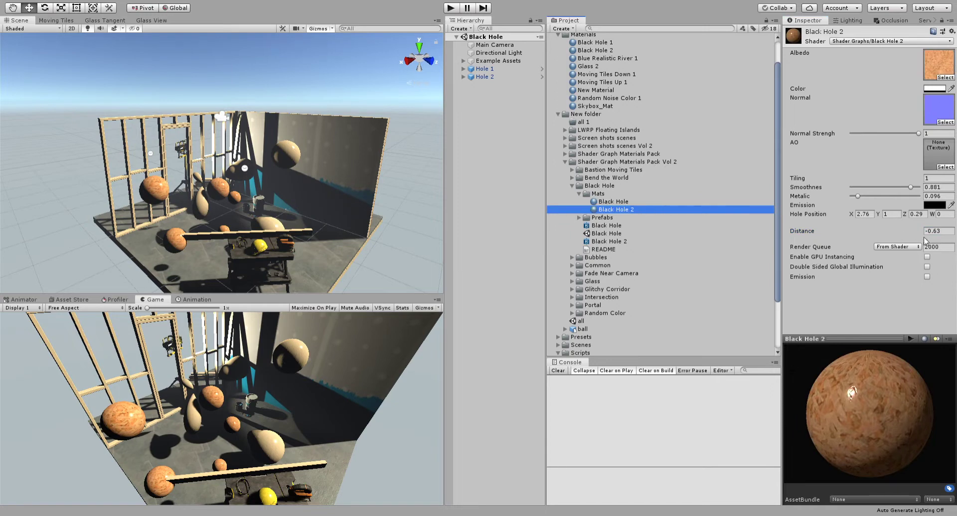
mouse_move(910, 232)
left_mouse_down()
mouse_move(901, 232)
mouse_move(915, 231)
left_mouse_up()
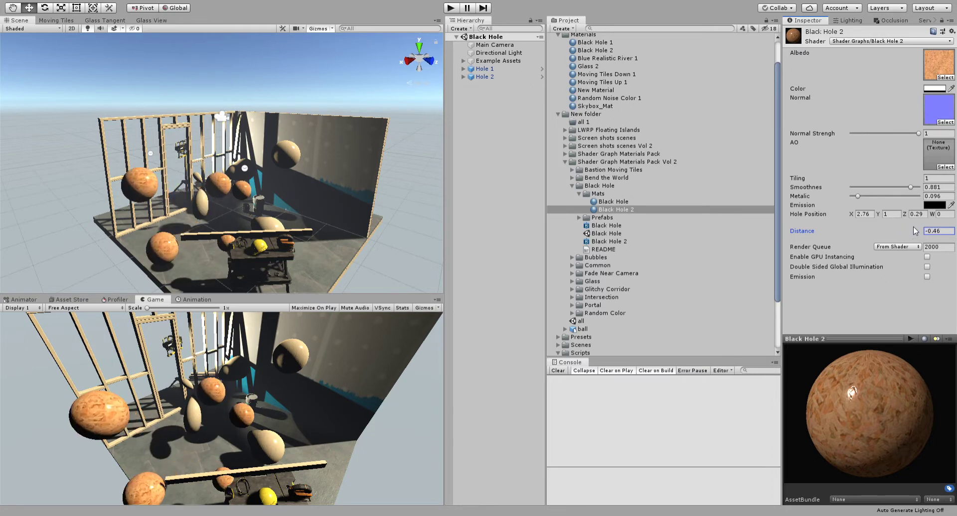
Collapse the Black Hole folder and open the Bubbles scene for a closer view
left_click(572, 186)
left_click(571, 194)
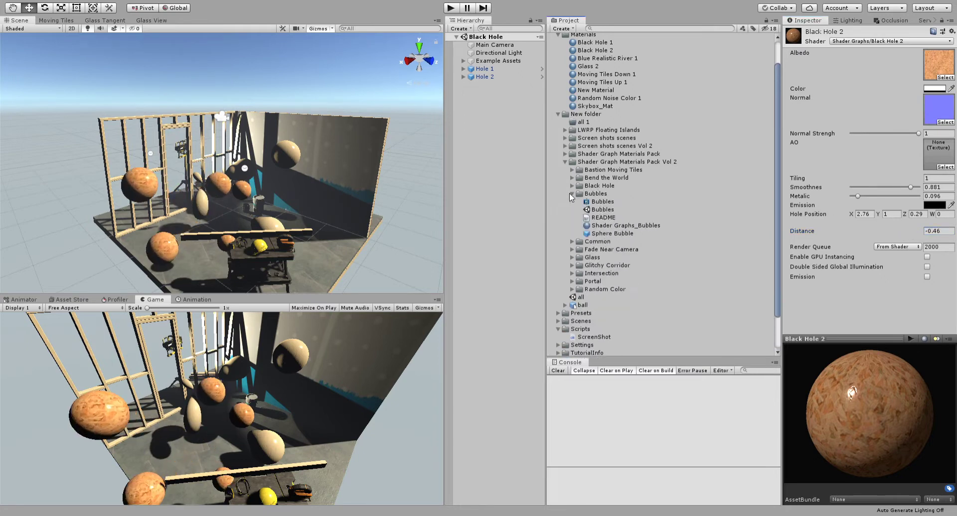
double_click(603, 209)
mouse_move(294, 149)
right_mouse_down()
mouse_move(277, 160)
mouse_move(292, 162)
mouse_move(279, 155)
right_mouse_up()
key("w")
key("w")
Set the Type of Reflection Probe Main to Realtime and view the bubble's reflections
left_click(231, 127)
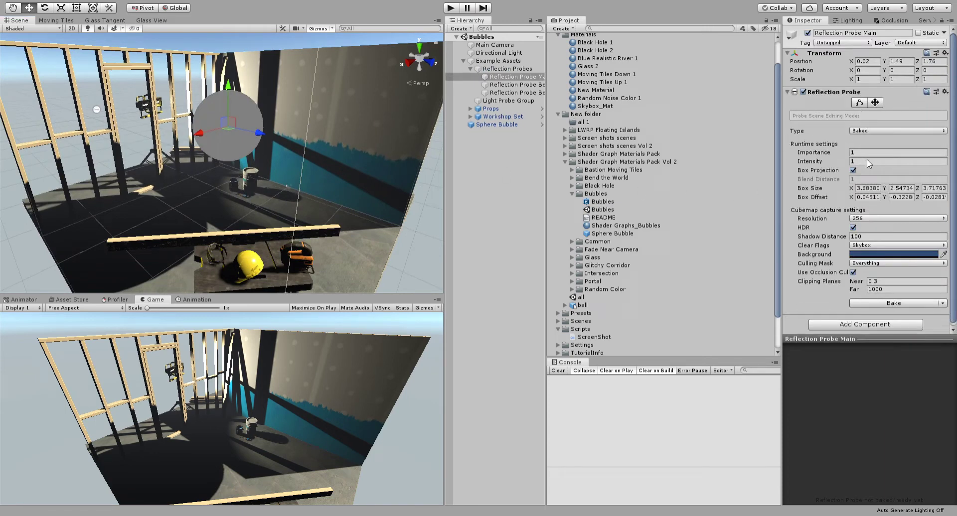
right_click_drag(352, 100, 435, 170)
Open the Fade Near Camera scene and examine how its tiles fade at different camera distances
left_click(572, 194)
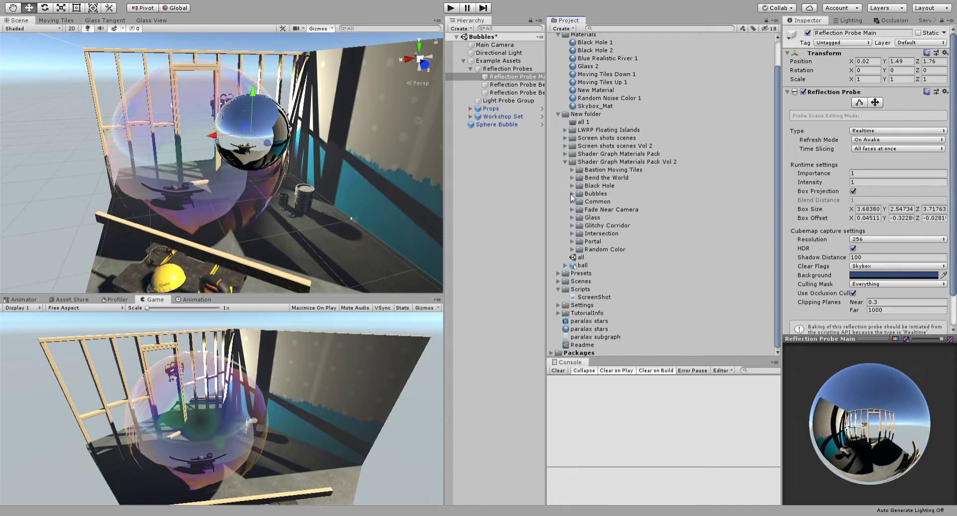
left_click(572, 210)
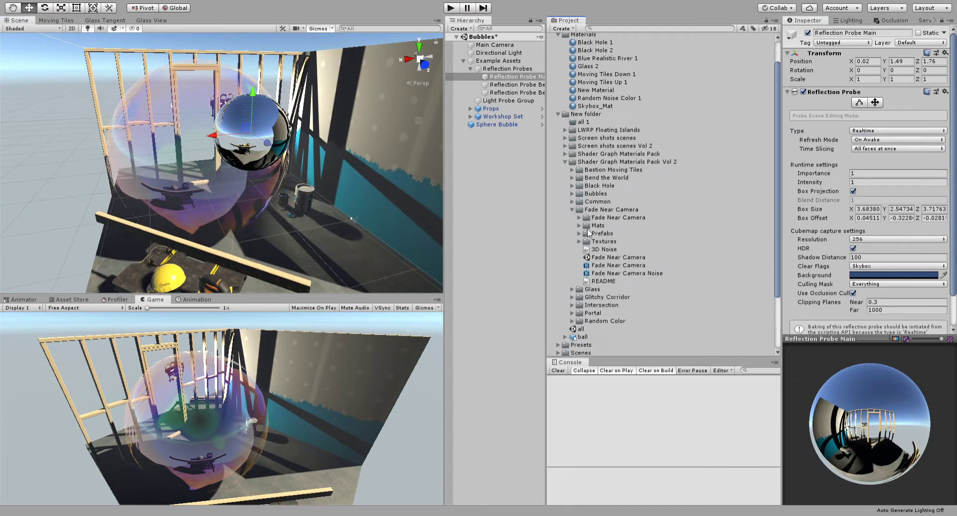
left_click(605, 258)
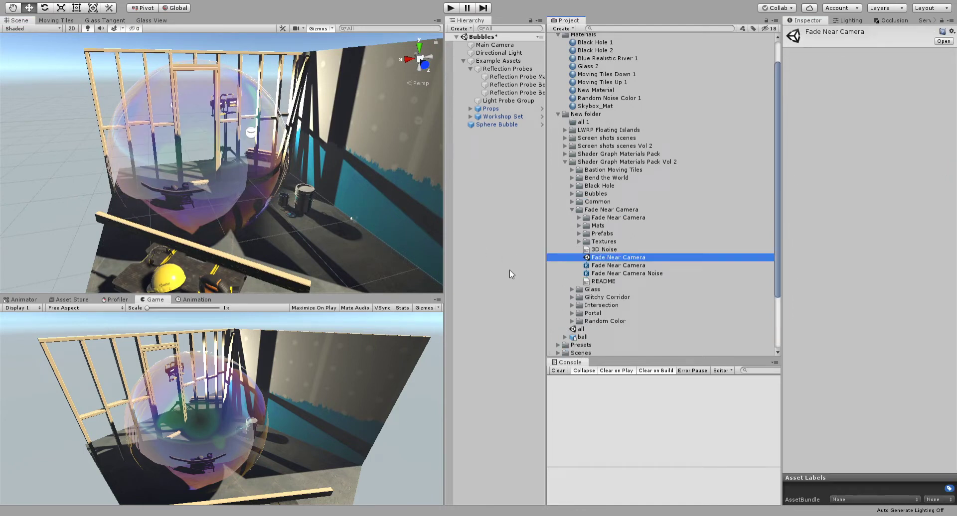
right_click_drag(302, 122, 323, 107)
left_click_drag(323, 106, 333, 135, "alt")
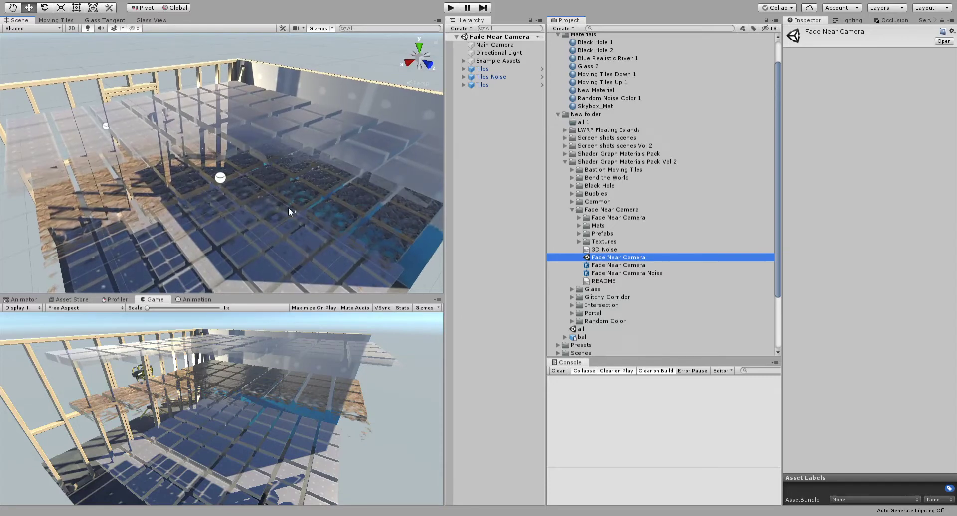
left_click_drag(276, 199, 344, 201, "alt")
scroll(343, 201, "down", 6, "alt")
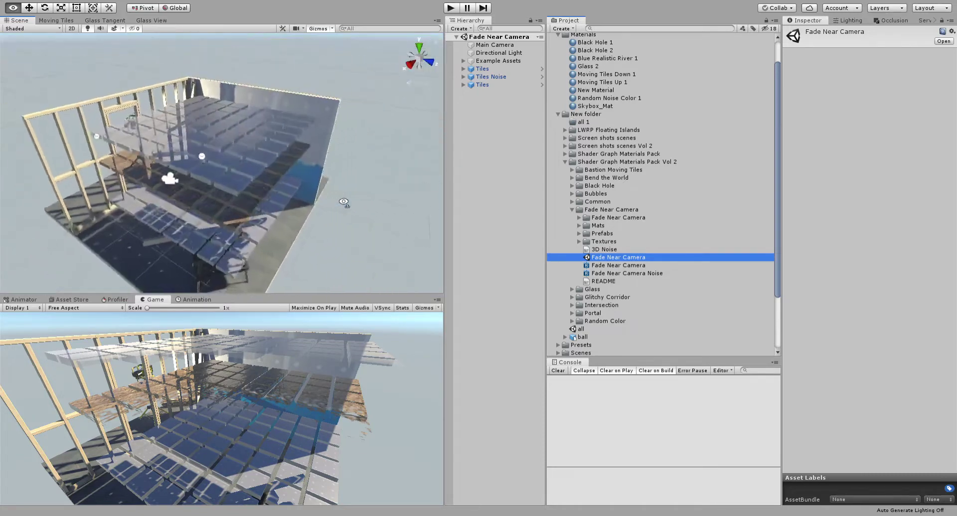
Open the Glass scene and examine its glass spheres and cubes from several angles
left_click(578, 210)
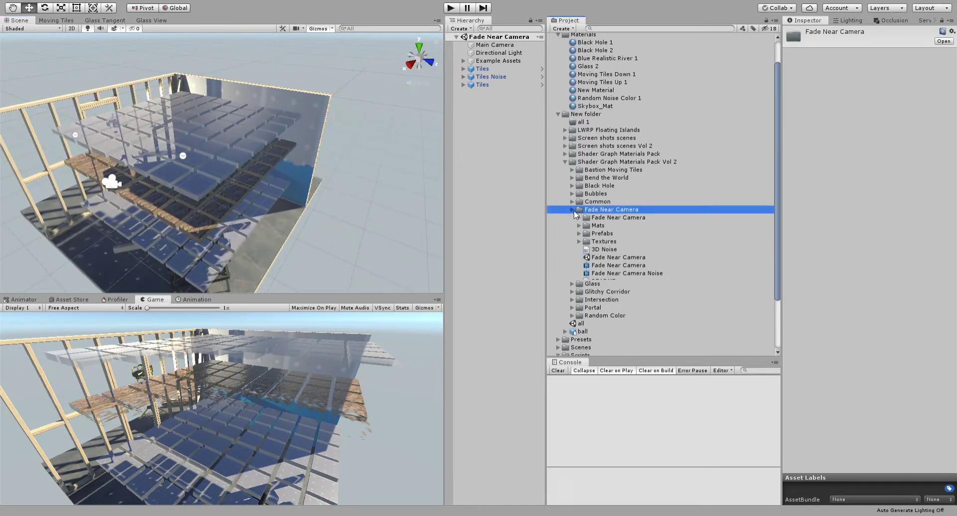
left_click(571, 210)
left_click(572, 217)
double_click(598, 242)
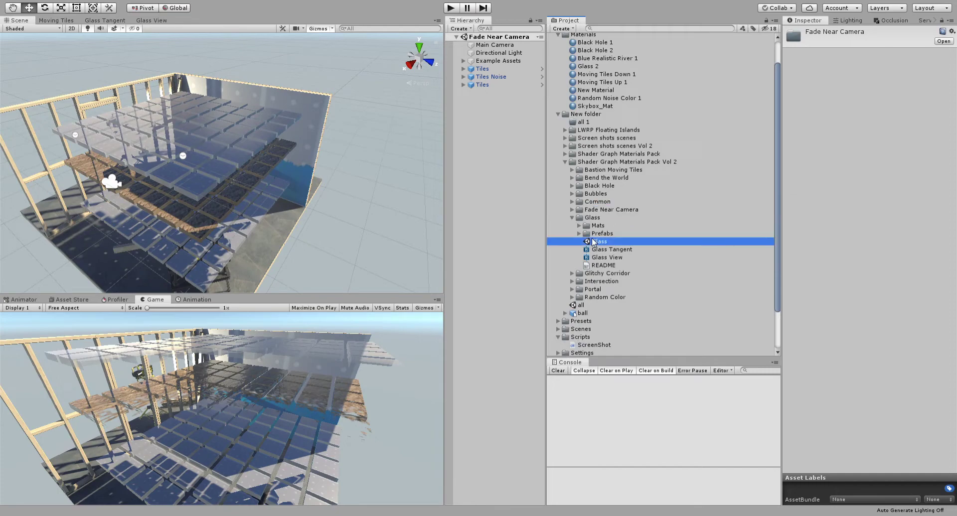
key("w")
right_click_drag(235, 158, 279, 129)
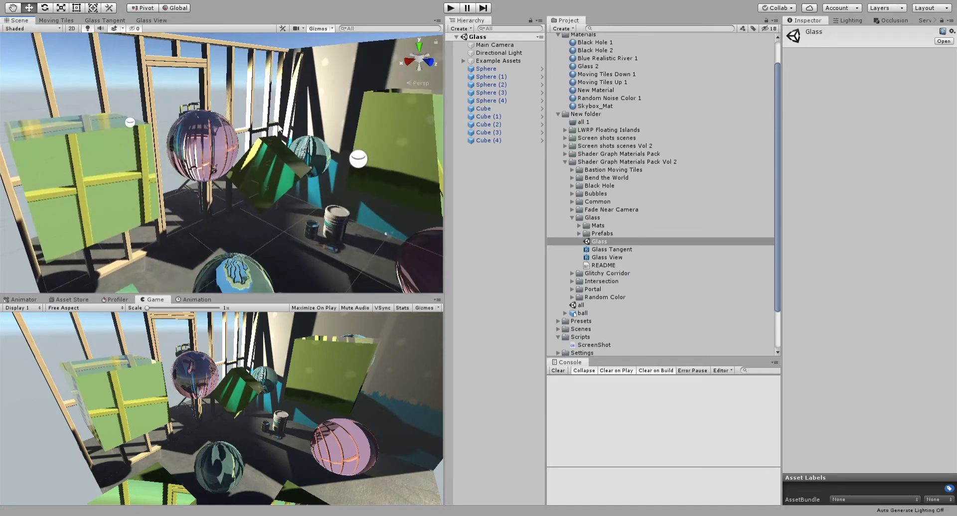
right_click_drag(319, 165, 276, 193)
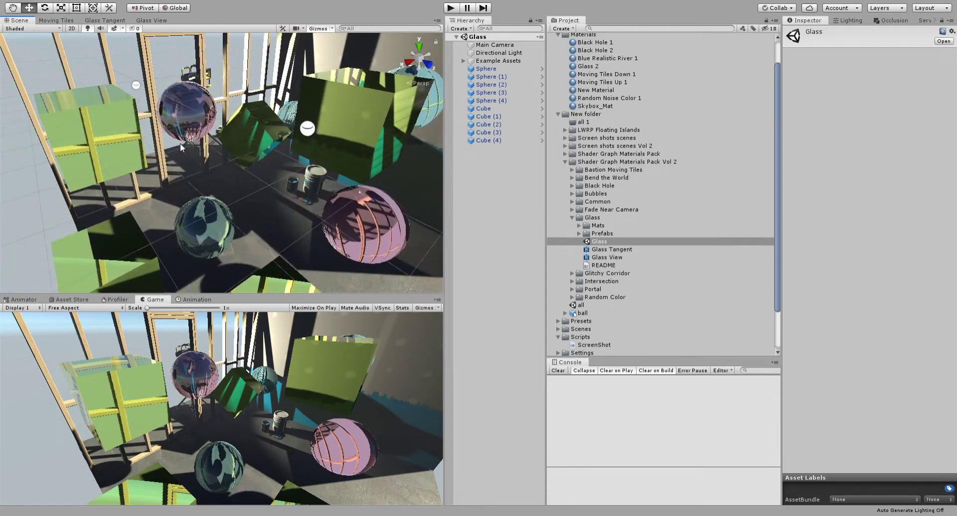
Collapse the Glass folder and open the Glitchy Corridor scene, looking down the corridor
left_click(572, 218)
left_click(572, 225)
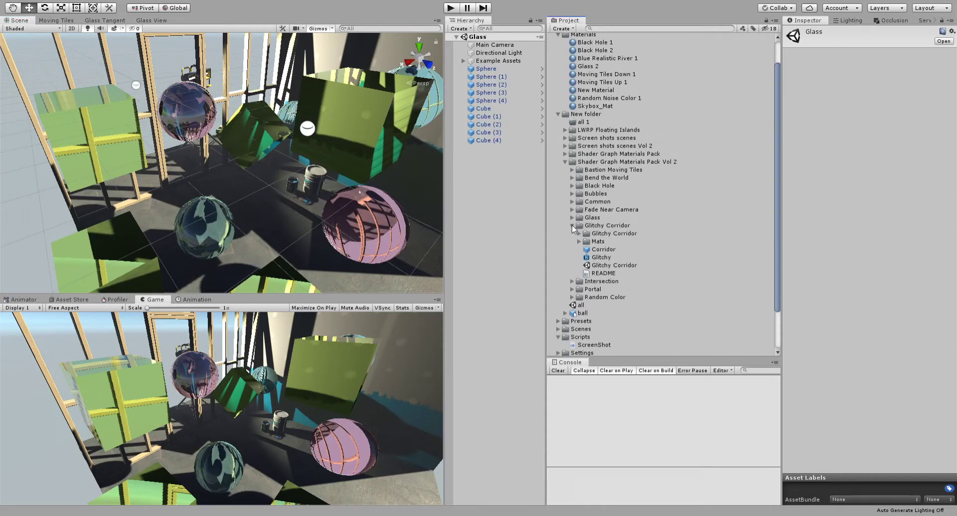
double_click(599, 267)
right_click_drag(364, 157, 435, 76)
Run the Glitchy Corridor scene in play mode and examine the corridor's distortion
left_click(457, 7)
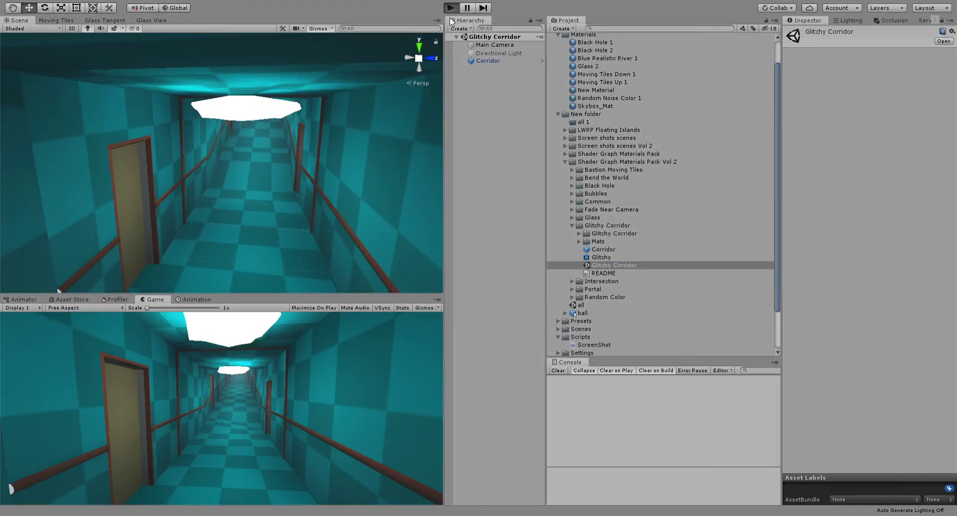
right_click_drag(331, 160, 335, 151)
key("q")
key("a")
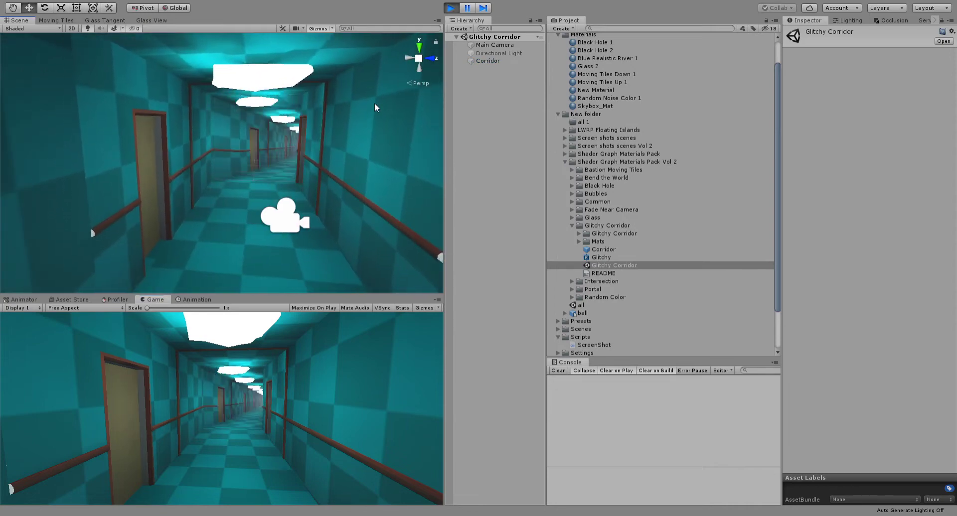
Stop play mode, collapse the Glitchy Corridor folder, and open the Intersection scene to examine its hexagonal shields around the workbench
left_click(450, 9)
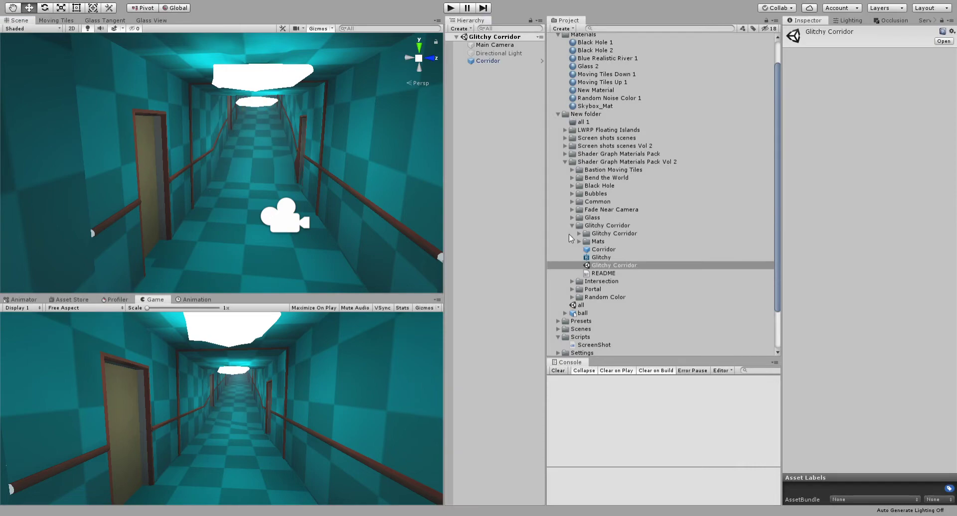
left_click(572, 226)
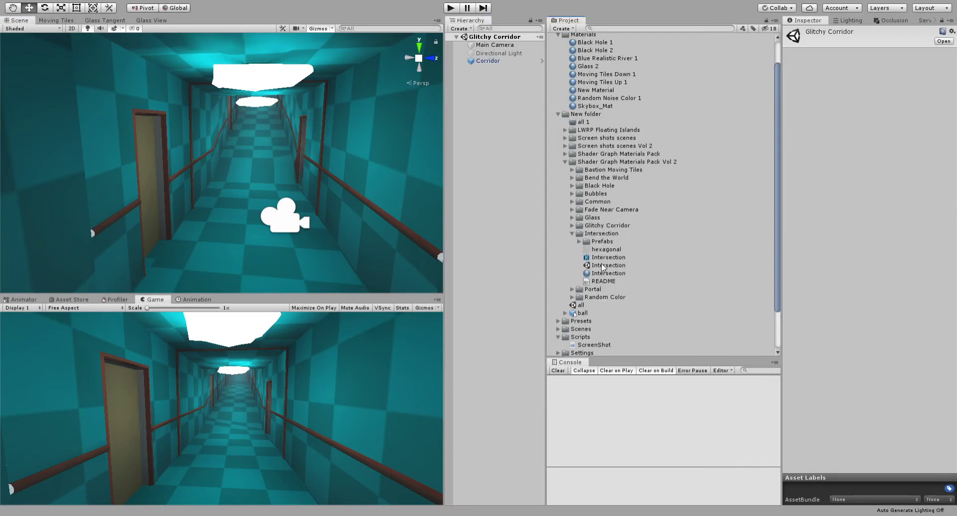
double_click(601, 268)
left_click_drag(349, 181, 170, 240, "alt")
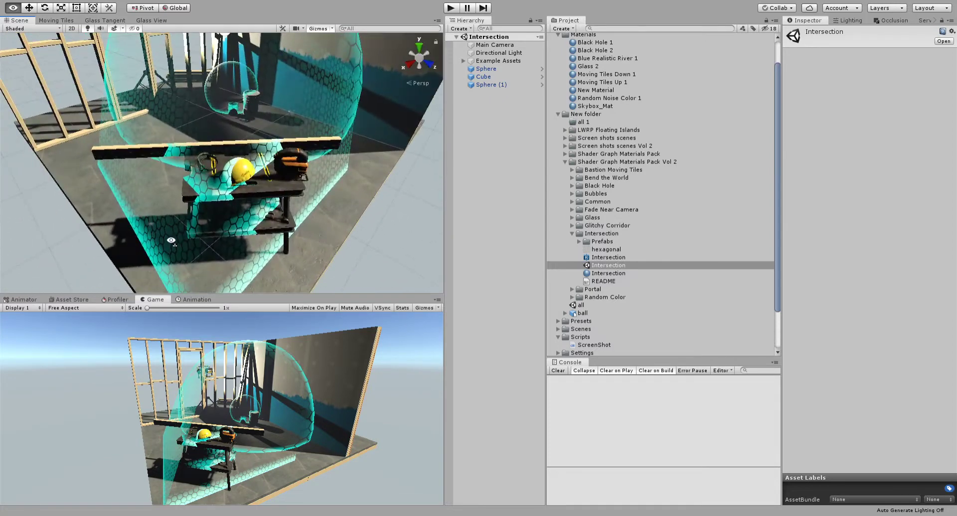
Open the Portal scene and run it in play mode, examining the portal cube's wavy distortion from several angles
left_click(572, 234)
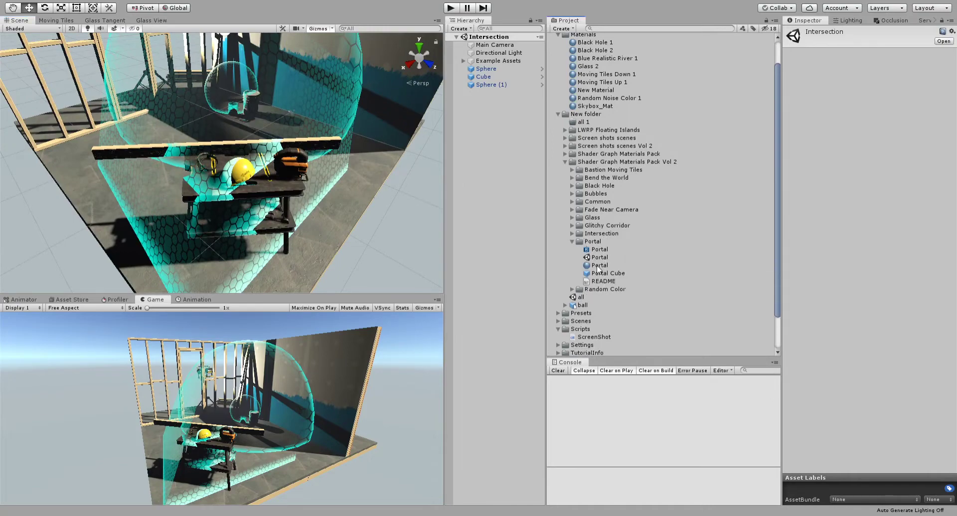
double_click(586, 258)
left_click_drag(327, 152, 299, 142, "alt")
left_click(451, 8)
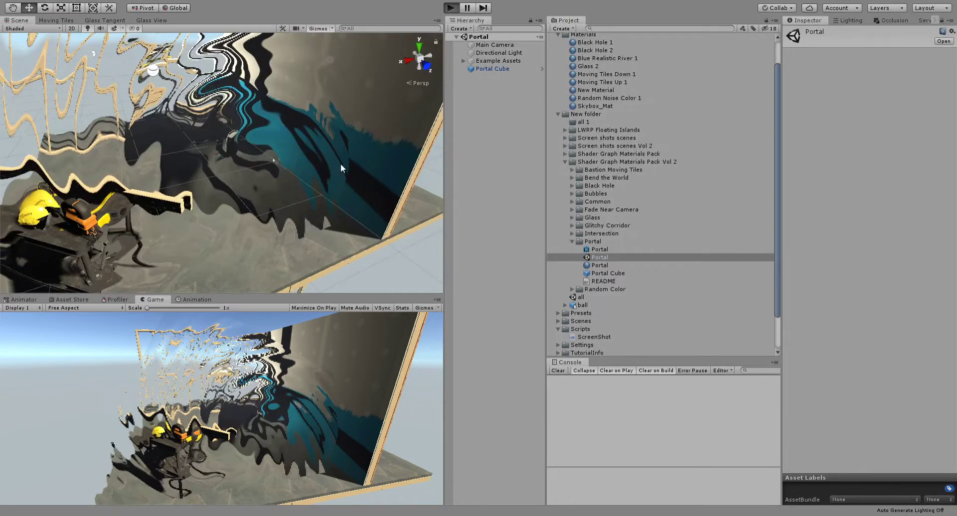
left_click_drag(420, 162, 297, 136, "alt")
key("ctrl+p")
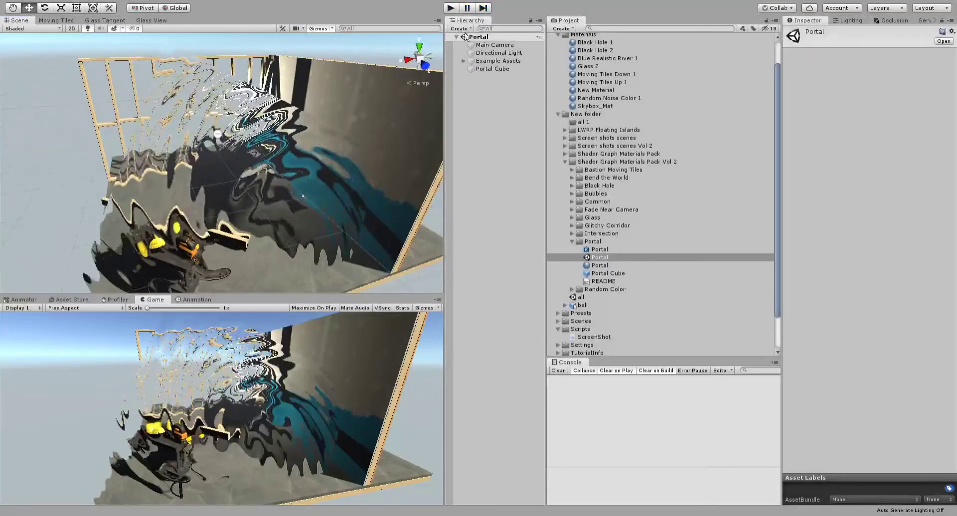
Collapse the Portal folder and open the Random Color scene, examining its grid of coloured spheres from different angles
left_click(572, 242)
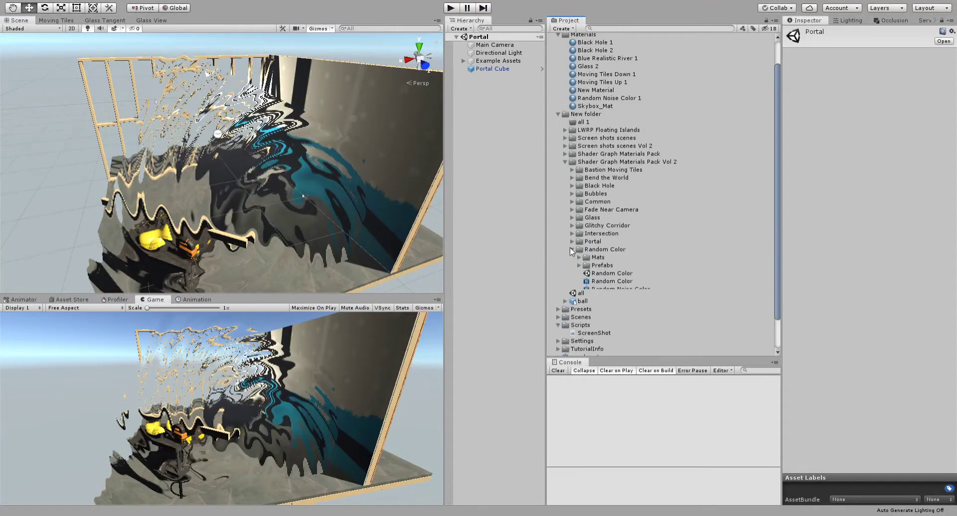
double_click(610, 275)
left_click_drag(342, 142, 431, 94, "alt")
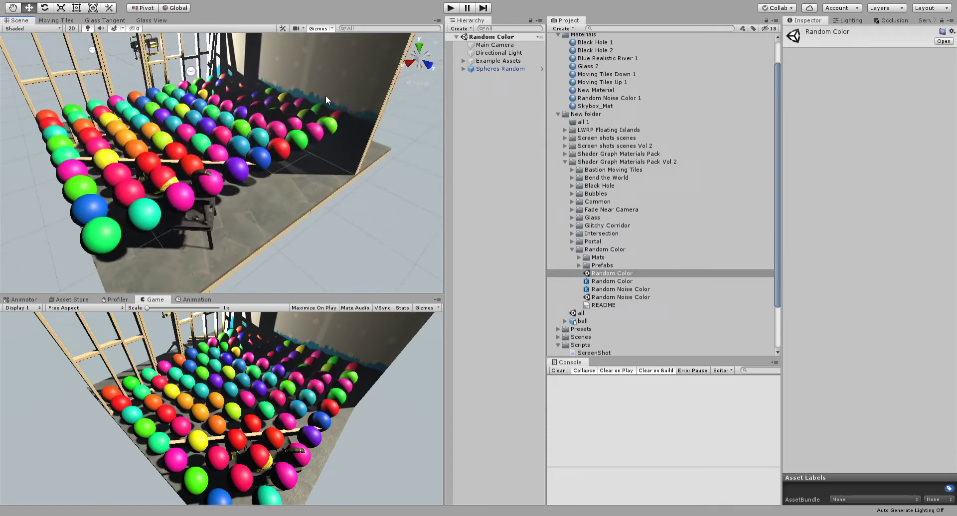
right_click_drag(326, 99, 425, 80)
Raise the Spheres Random group to Y 1.11, and try shifting it to X 0.37 before undoing that shift
left_click(501, 69)
left_click_drag(304, 55, 303, 47)
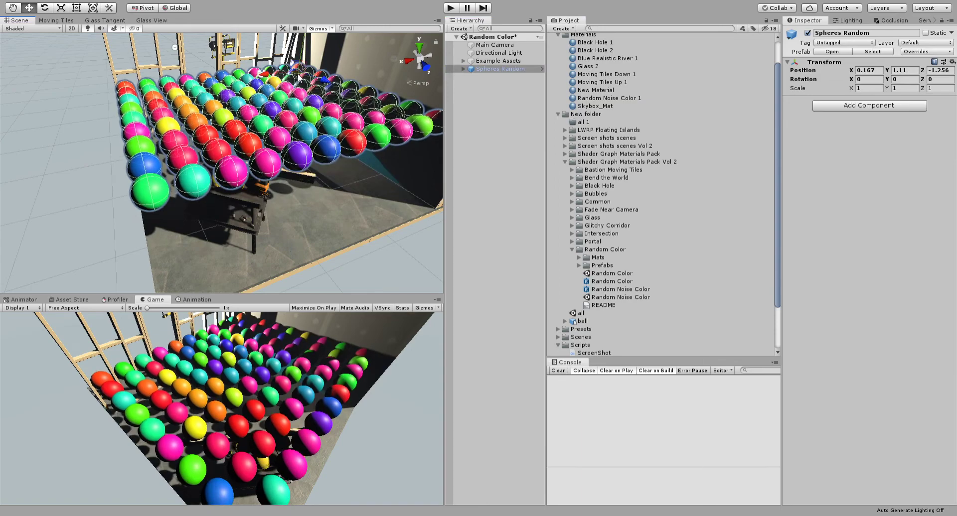
left_click_drag(268, 77, 358, 111)
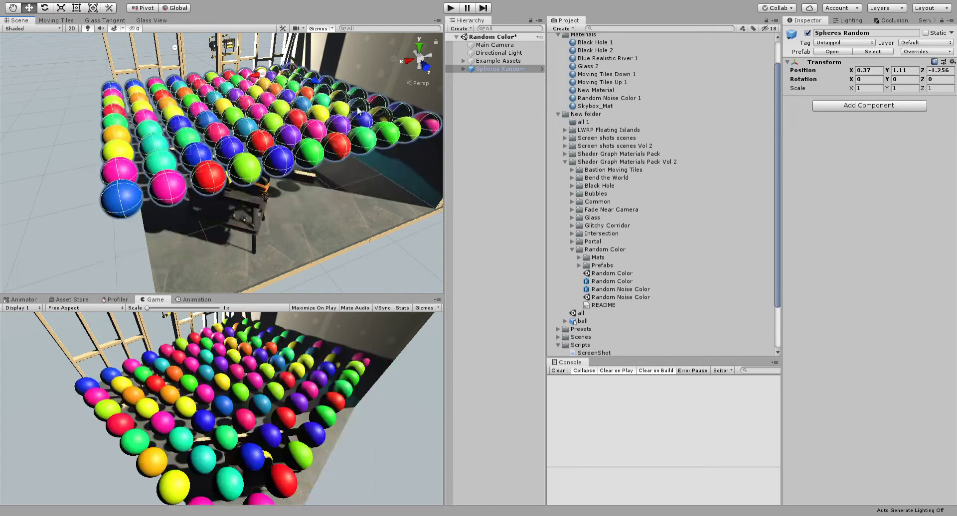
key("ctrl+z")
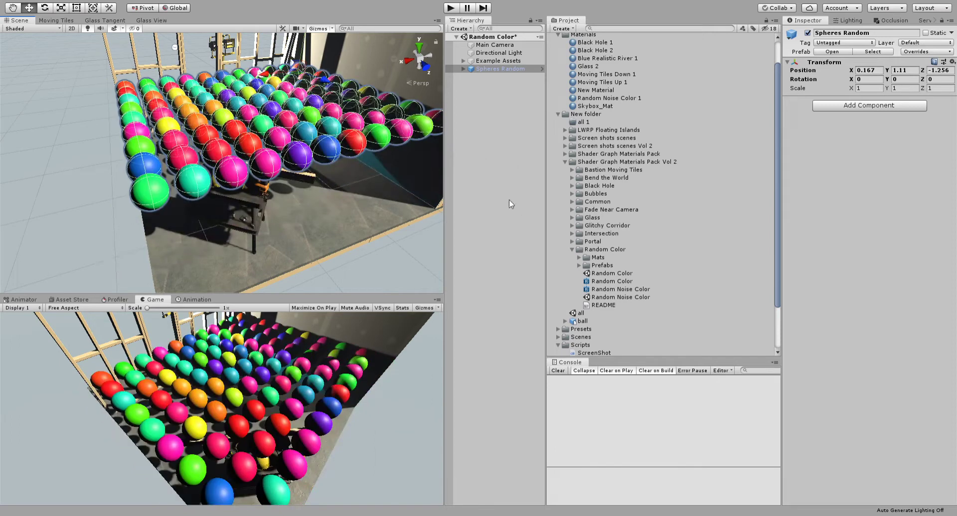
Open the Random Noise Color scene, select the Spheres Random Noise group, and examine its colour gradients from a higher angle
left_click(608, 297)
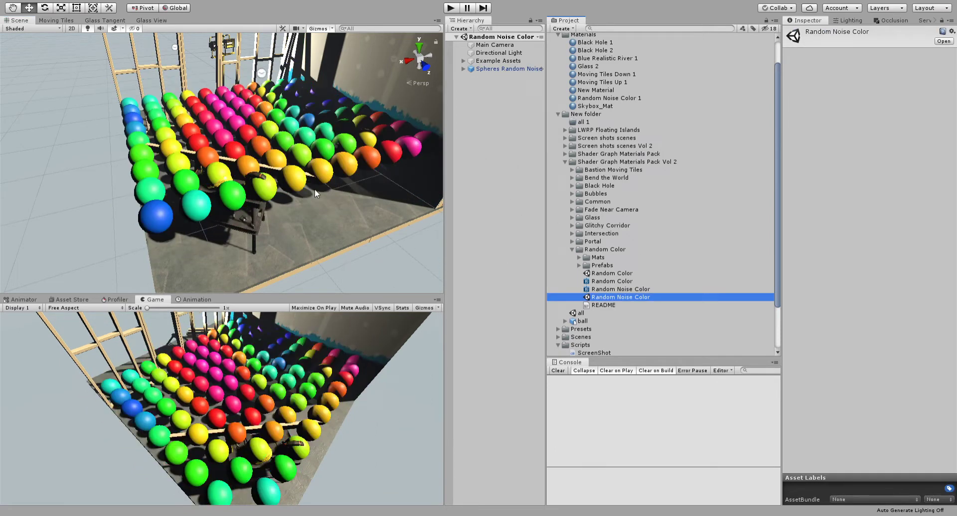
left_click(491, 62)
left_click(488, 69)
right_click_drag(323, 78, 317, 127)
left_click_drag(317, 126, 313, 144, "alt")
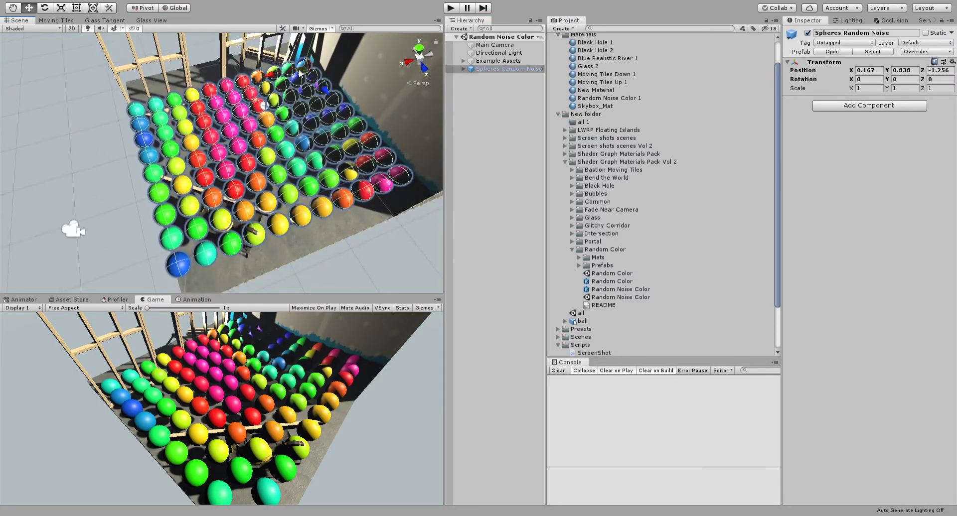